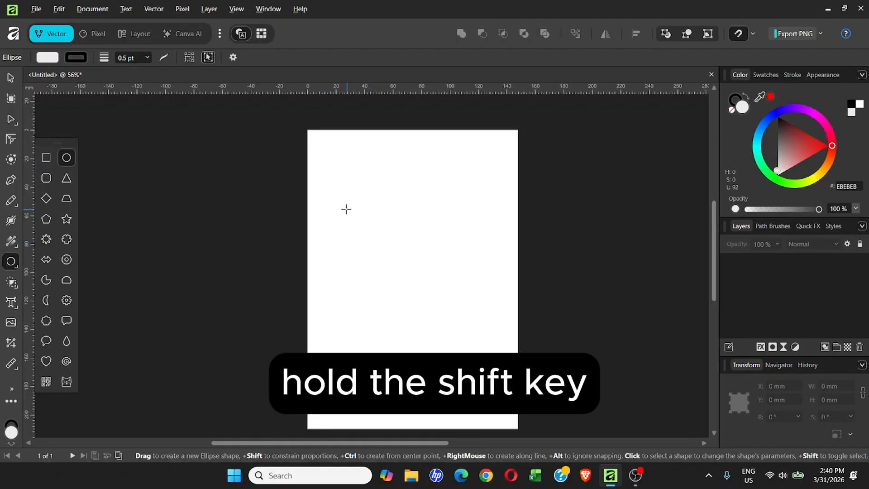
- Draw a circle about 82.6 mm in diameter and move it to the centre of the page
drag(352, 209, 478, 317)
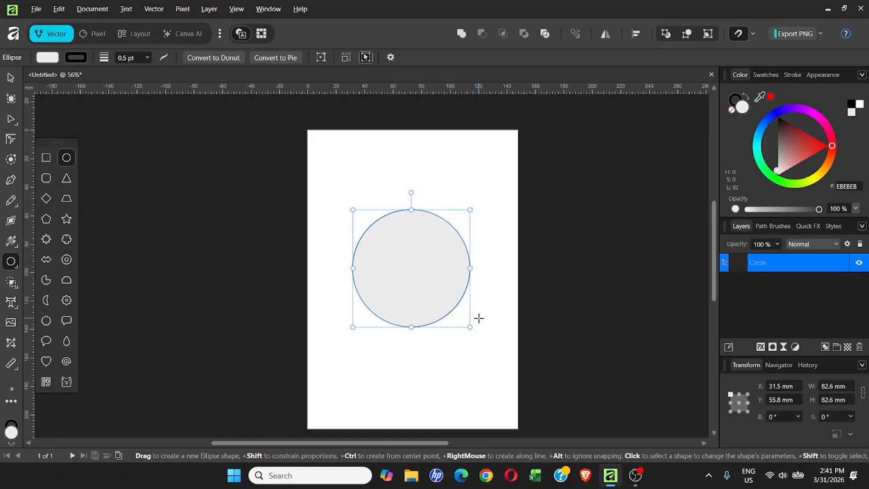
click(10, 77)
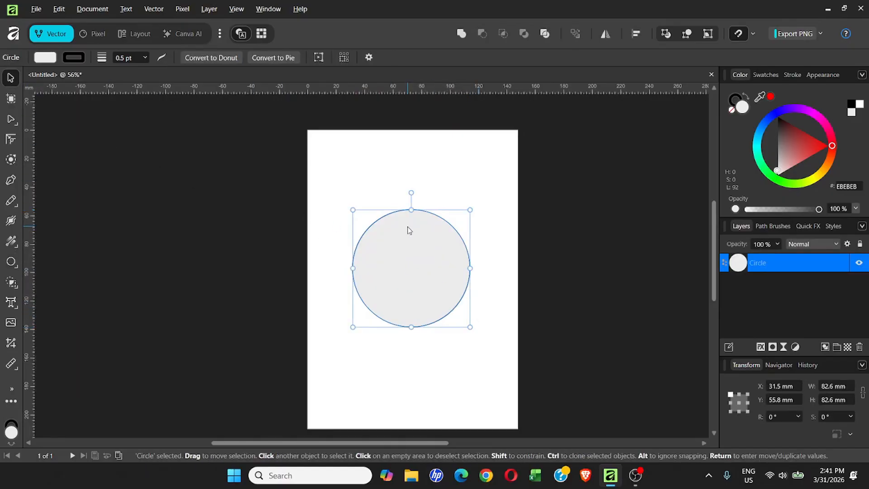
drag(420, 238, 420, 252)
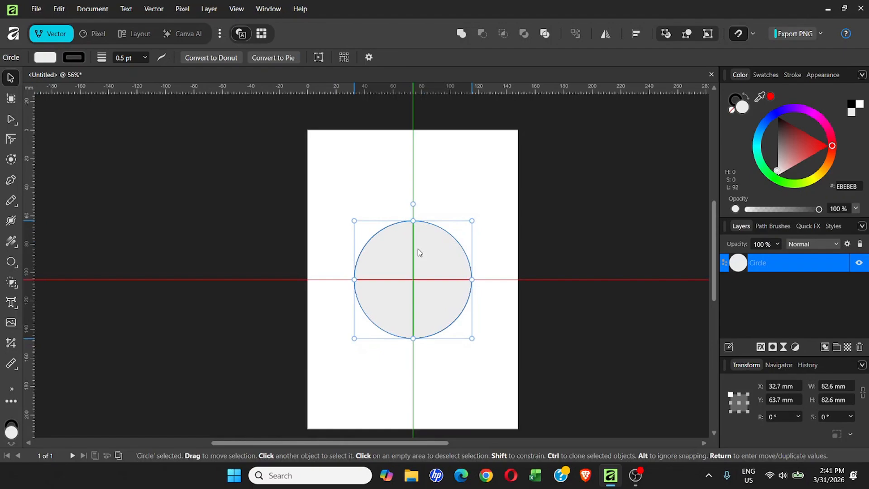
drag(420, 252, 417, 252)
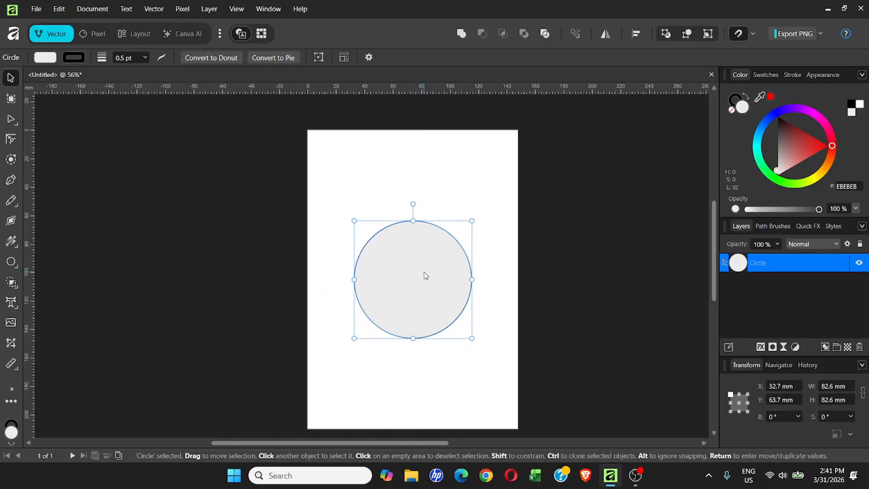
scroll(444, 281, up, 1)
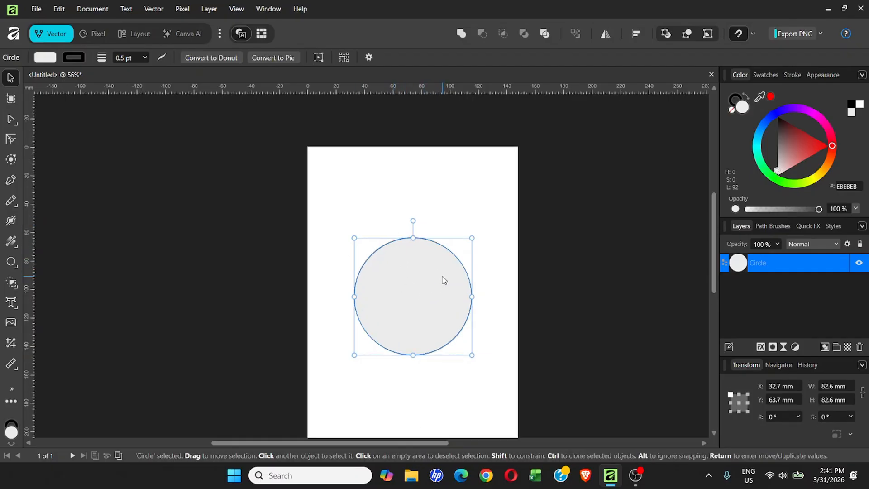
scroll(437, 271, down, 1)
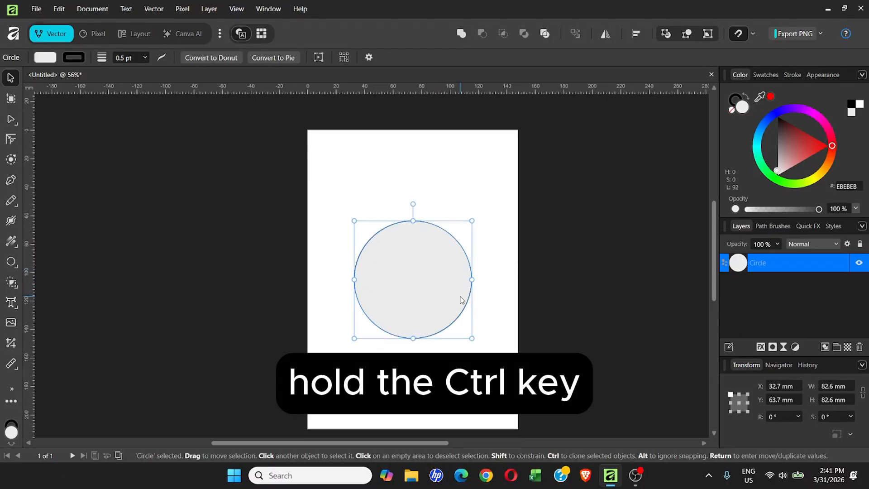
- Add a horizontal ruler guide at Y 105 mm and a vertical guide, crossing at the circle's centre
scroll(461, 300, up, 2)
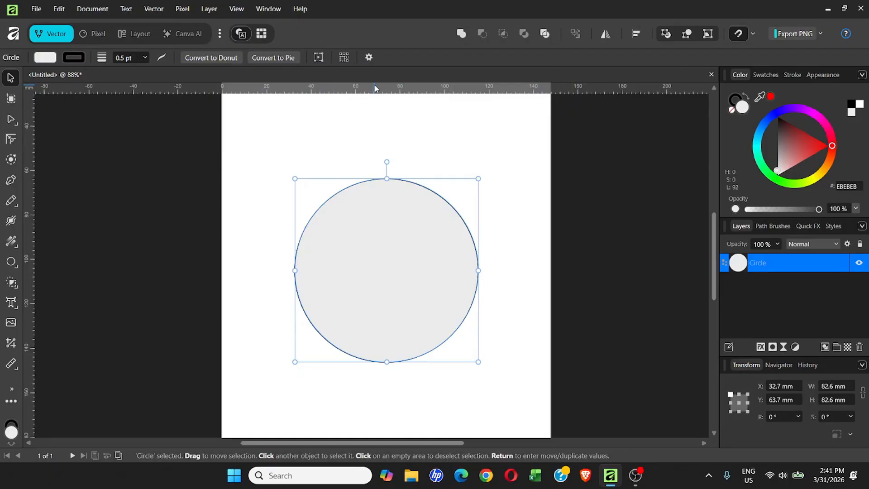
drag(375, 88, 486, 269)
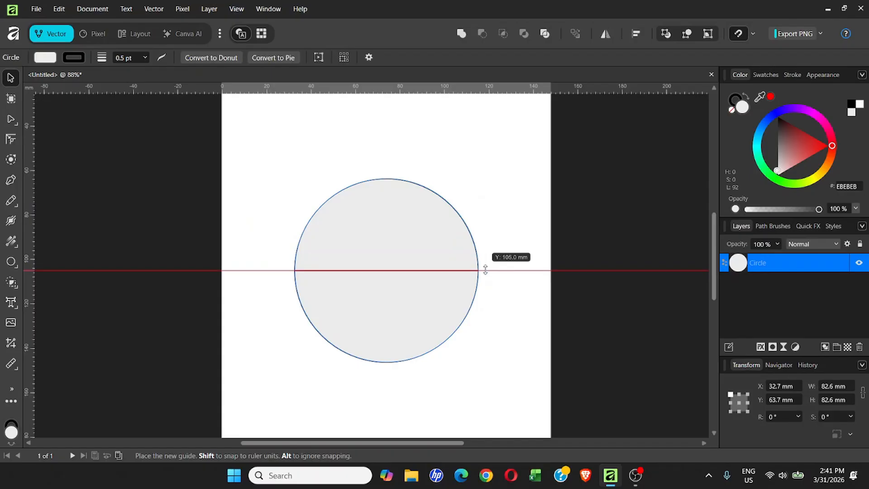
drag(485, 270, 485, 270)
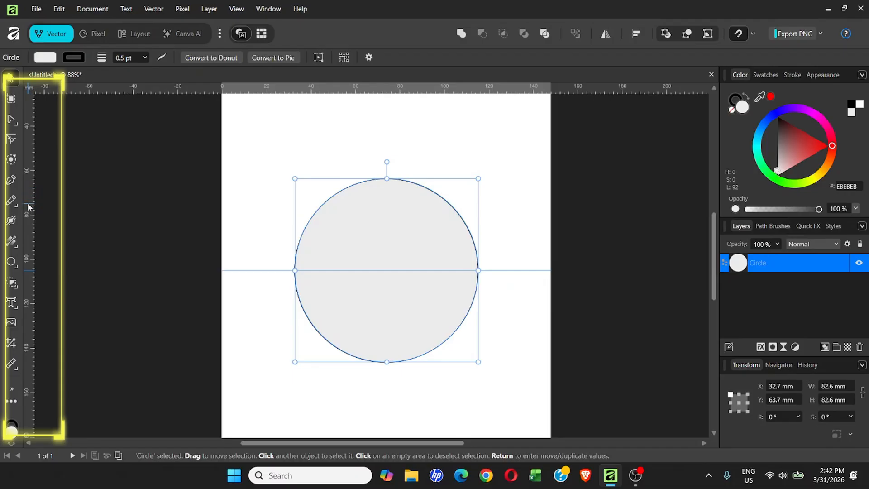
drag(28, 207, 384, 218)
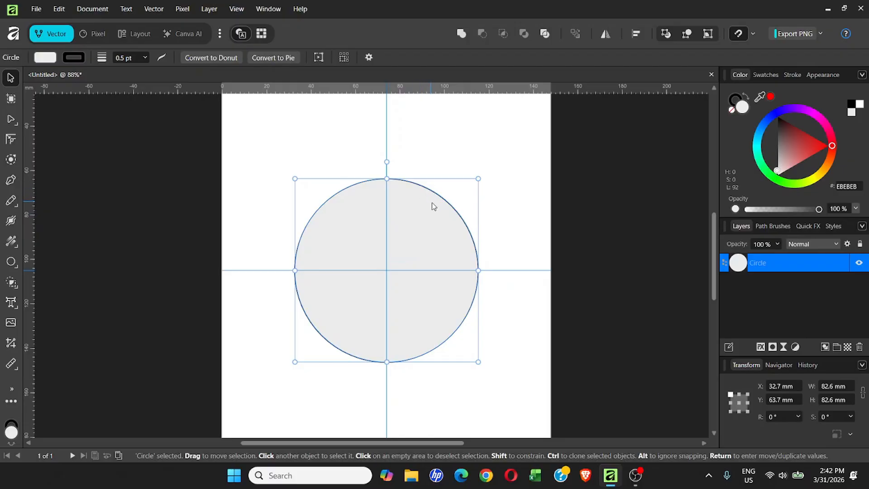
- Set the circle's stroke width to 0 pt
click(145, 58)
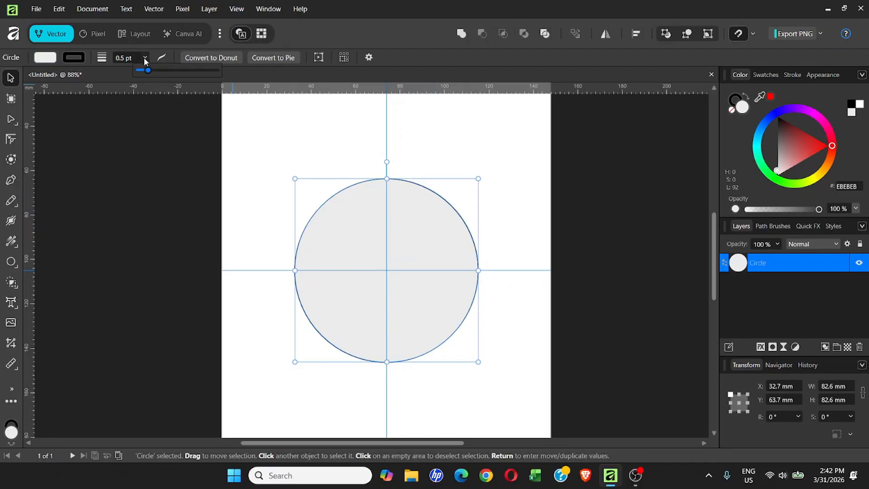
drag(151, 71, 136, 71)
click(191, 247)
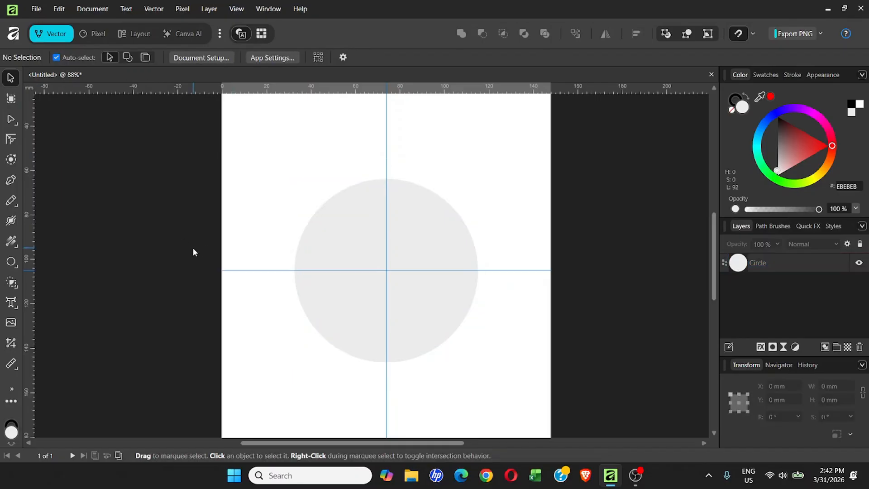
click(428, 224)
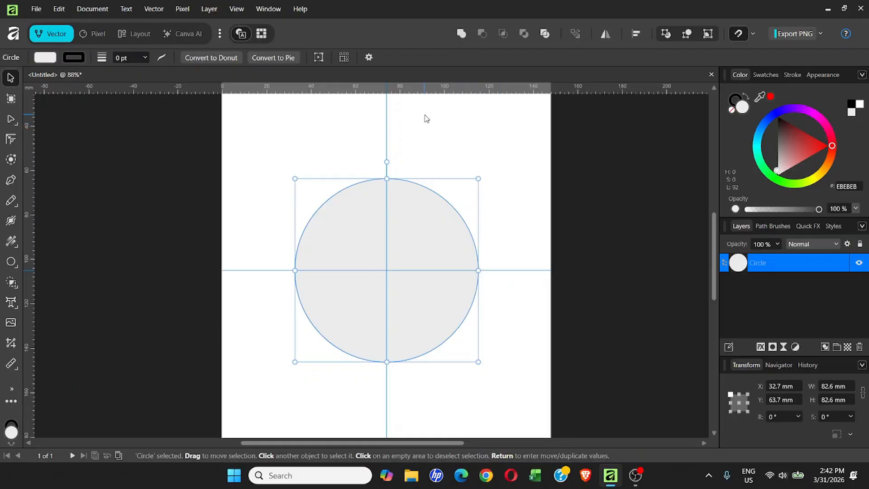
- Set the circle's stroke colour to pure black
click(74, 58)
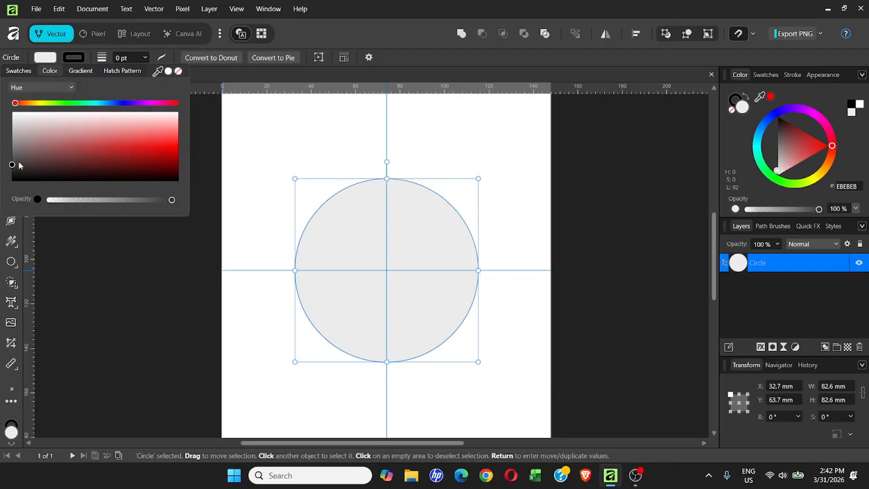
drag(20, 166, 10, 183)
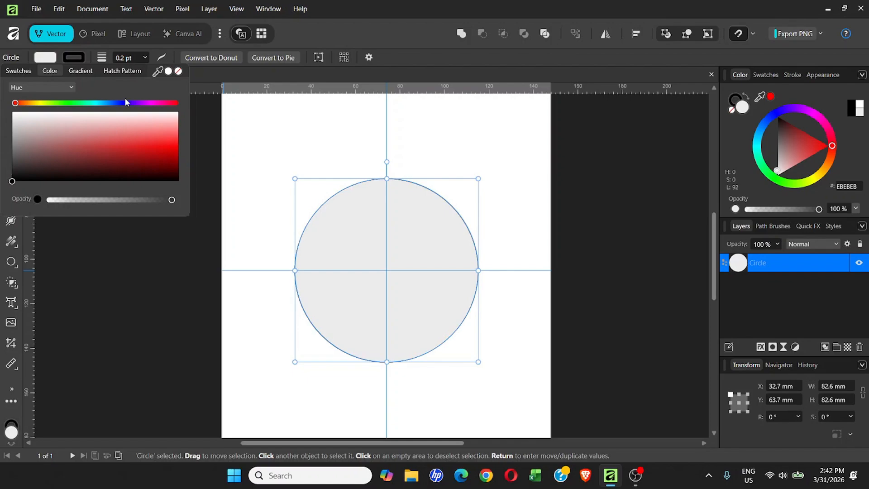
click(281, 210)
click(271, 212)
click(446, 232)
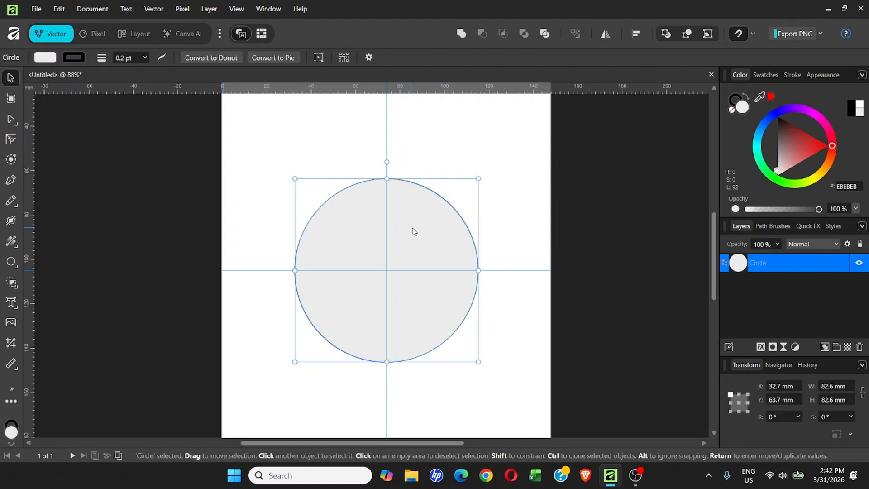
click(483, 223)
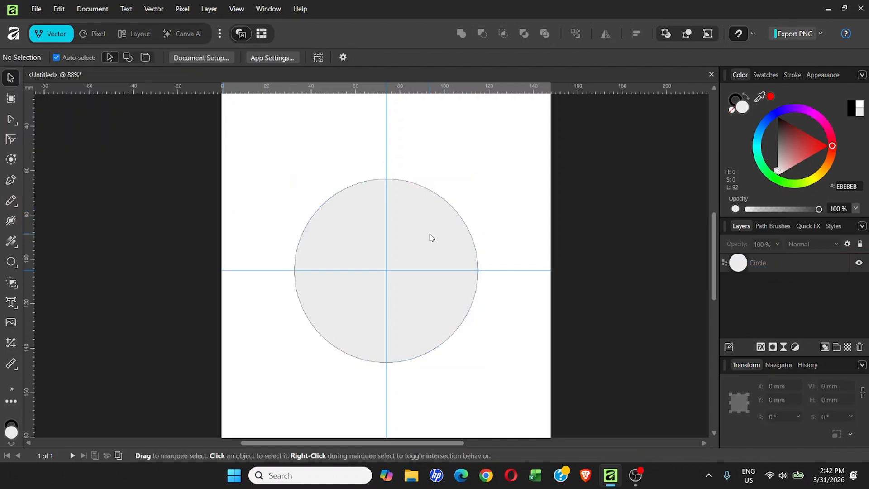
- Set the circle's stroke width to 0.5 pt
scroll(430, 233, up, 2)
key(space)
drag(438, 234, 472, 208)
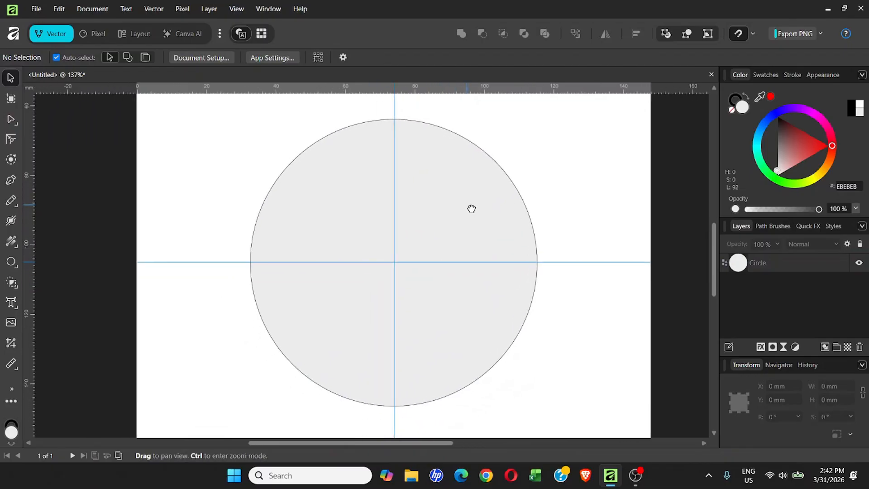
click(457, 210)
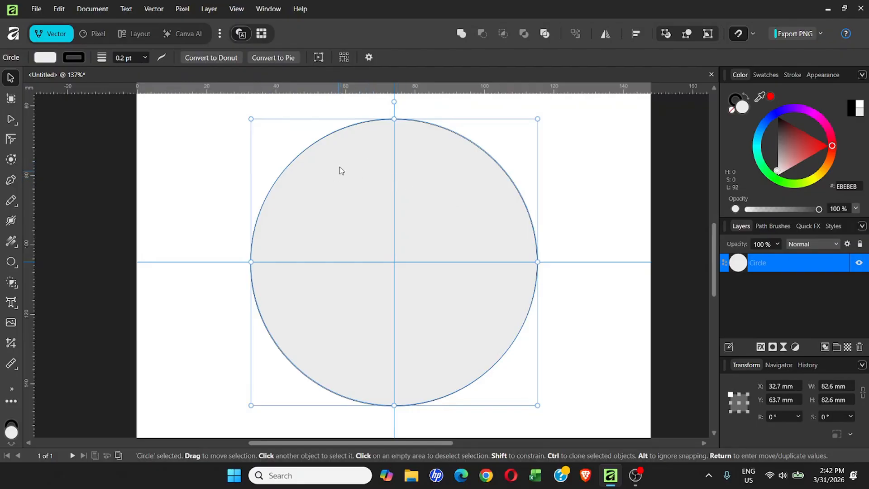
click(144, 57)
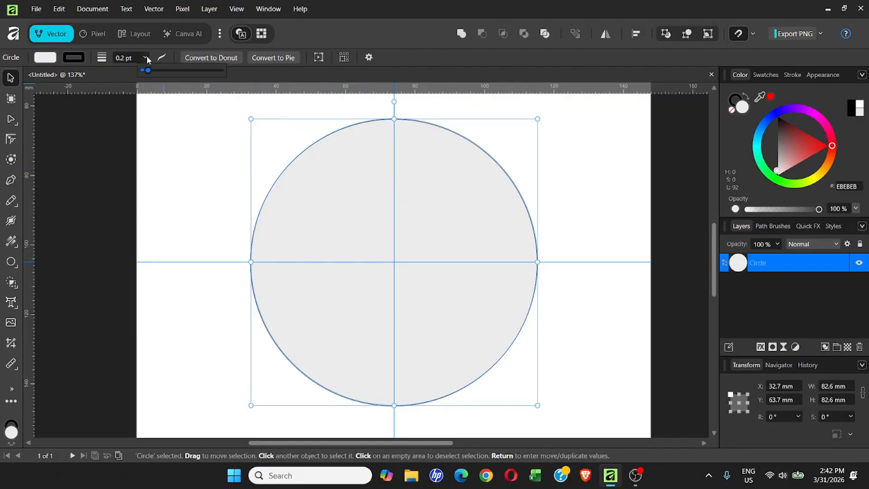
drag(150, 73, 152, 72)
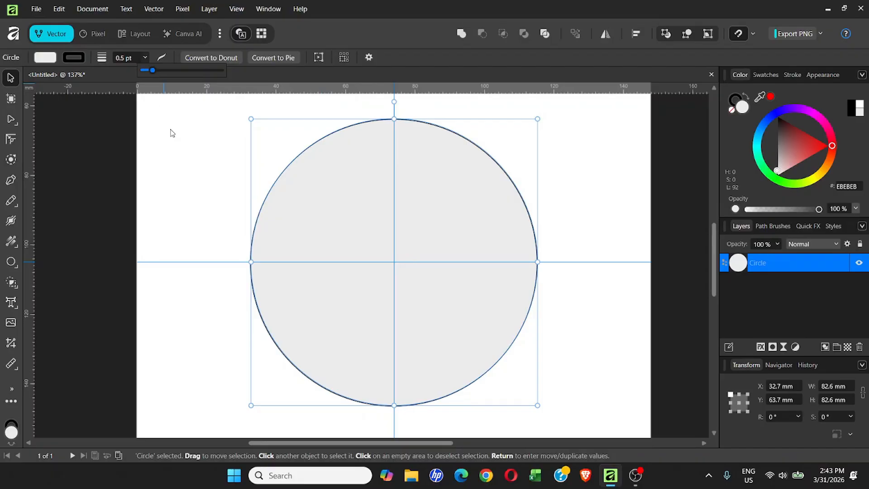
click(200, 195)
click(372, 202)
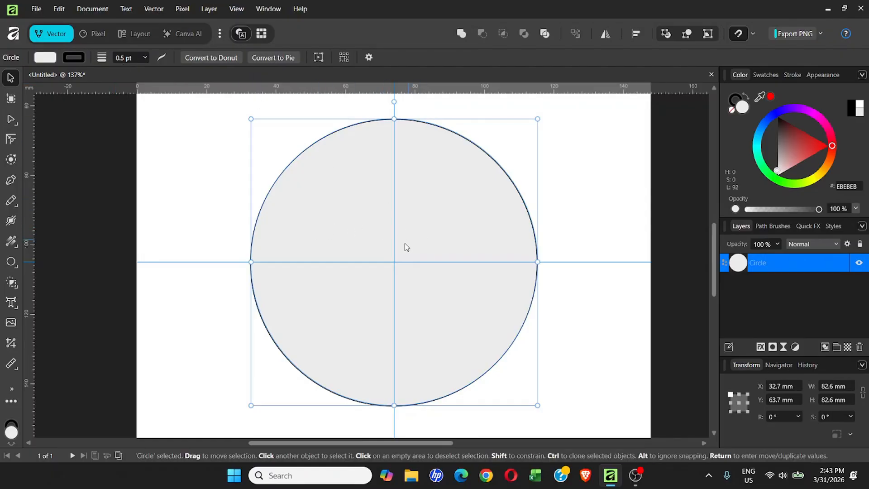
scroll(405, 248, down, 2)
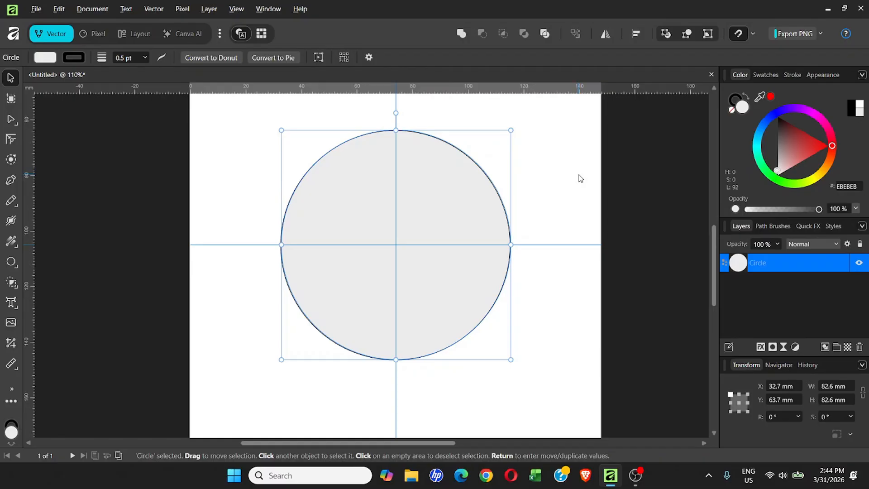
- Duplicate the circle, scale the copy proportionally to 41.3 mm and centre it on the vertical guide in the large circle's lower half
key(ctrl+j)
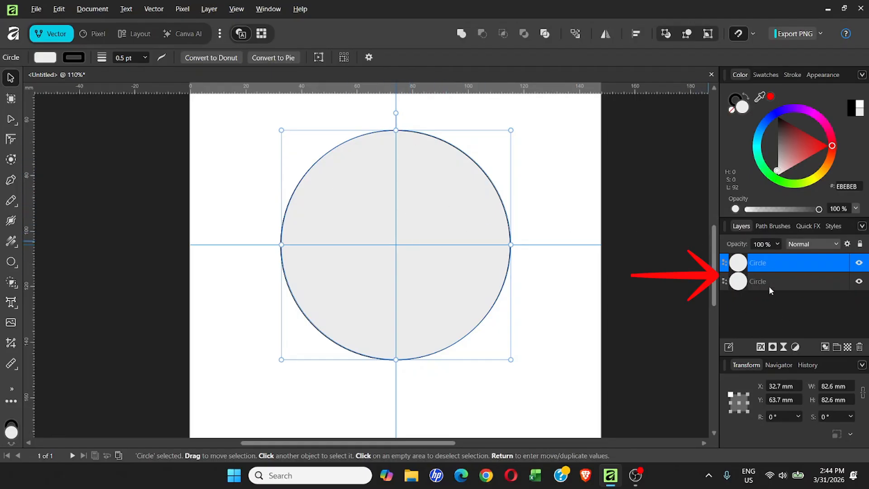
drag(769, 286, 770, 258)
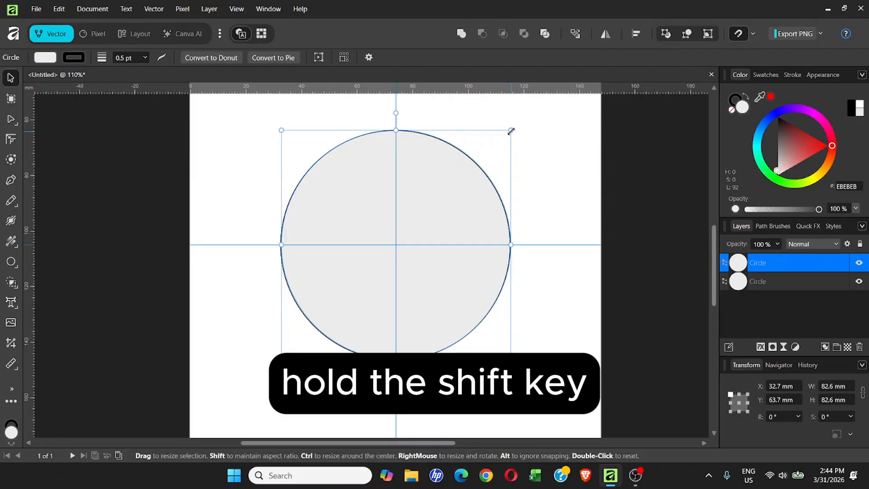
drag(511, 131, 389, 237)
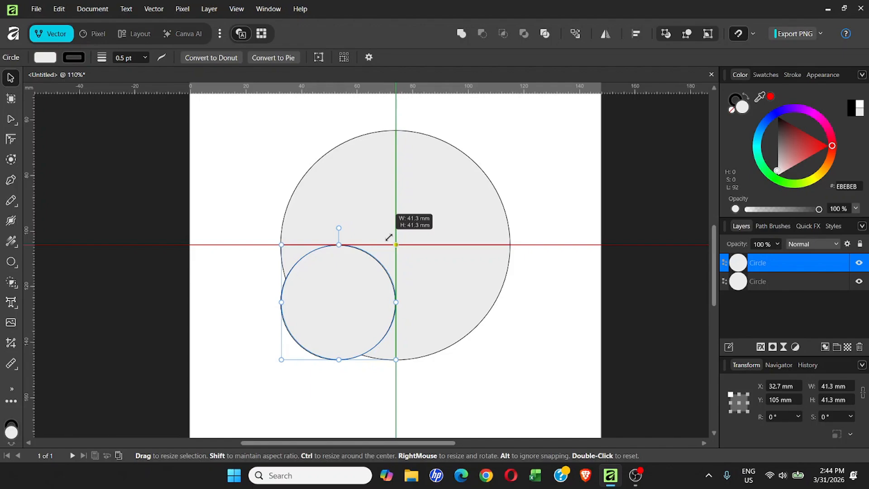
drag(389, 237, 390, 238)
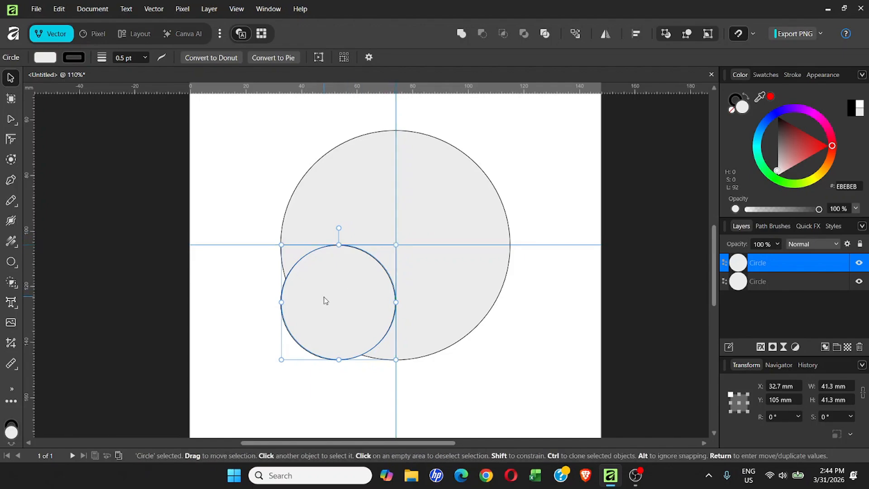
drag(324, 297, 382, 299)
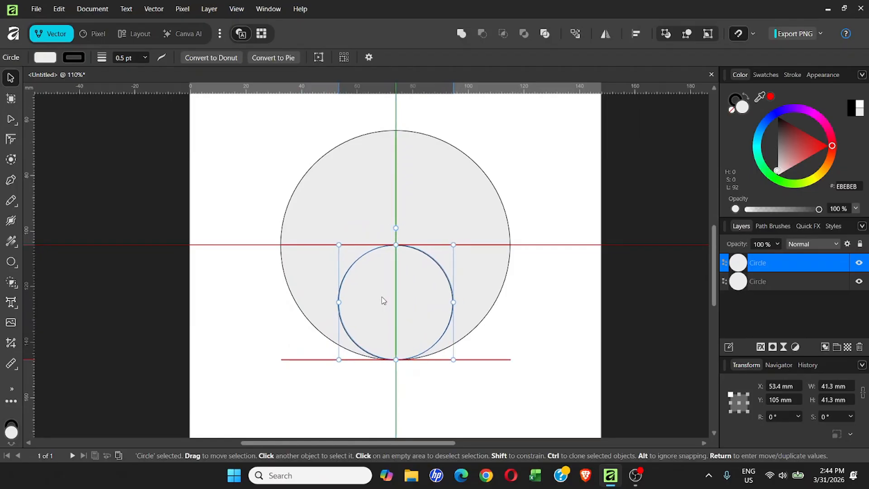
drag(383, 301, 382, 299)
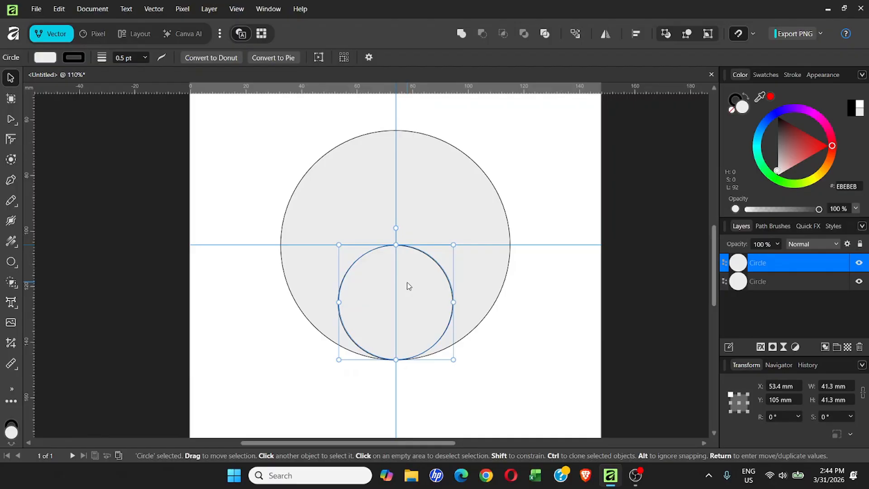
- Duplicate the 41.3 mm circle and shrink the copy around its own centre to about 9.4 mm
key(ctrl+j)
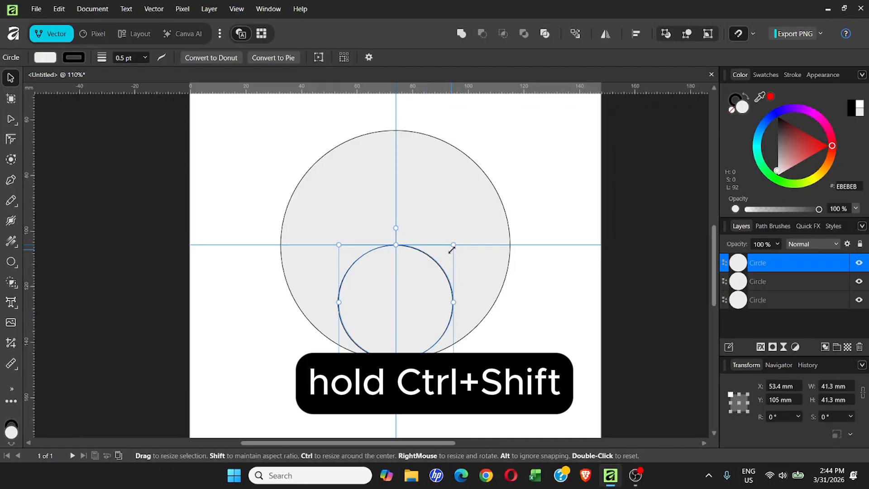
drag(452, 249, 414, 296)
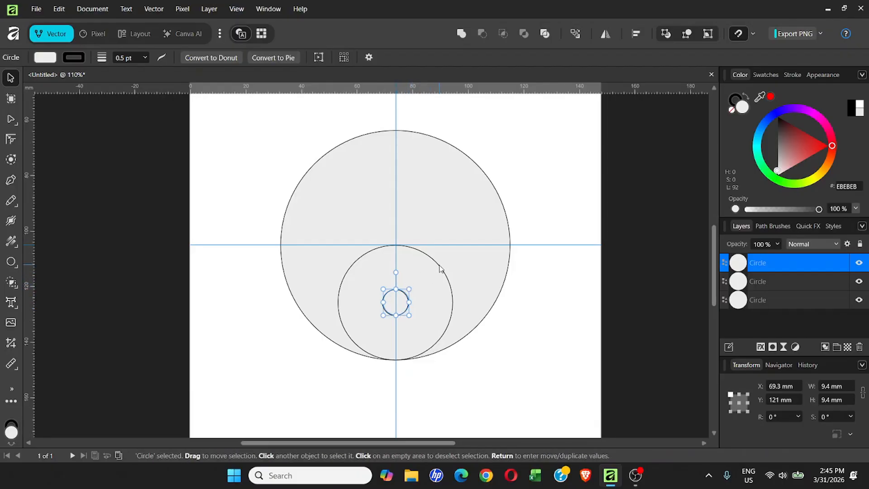
- Copy the medium and small circles together straight up into the upper half of the large circle, touching its top edge
shift+click(440, 268)
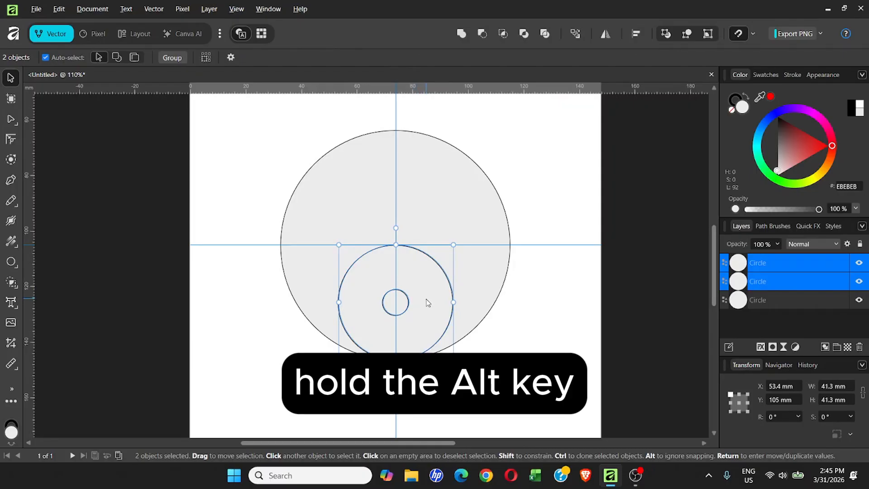
drag(428, 302, 430, 196)
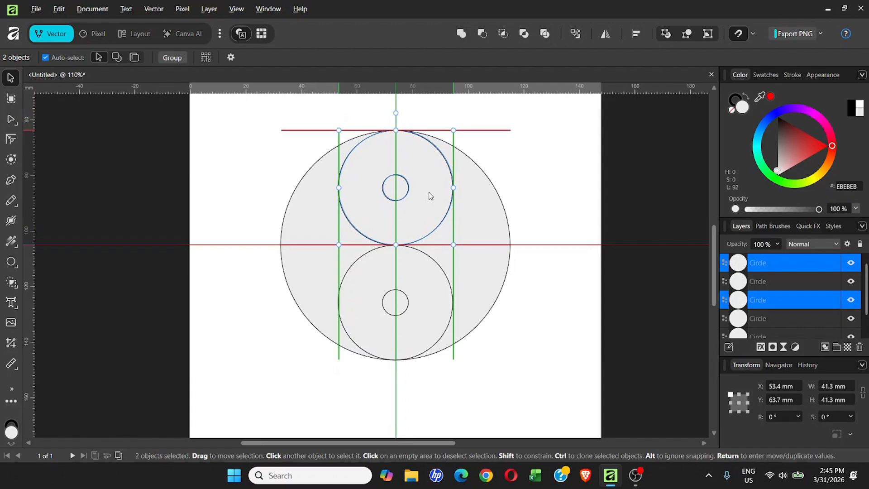
drag(430, 195, 431, 196)
click(508, 374)
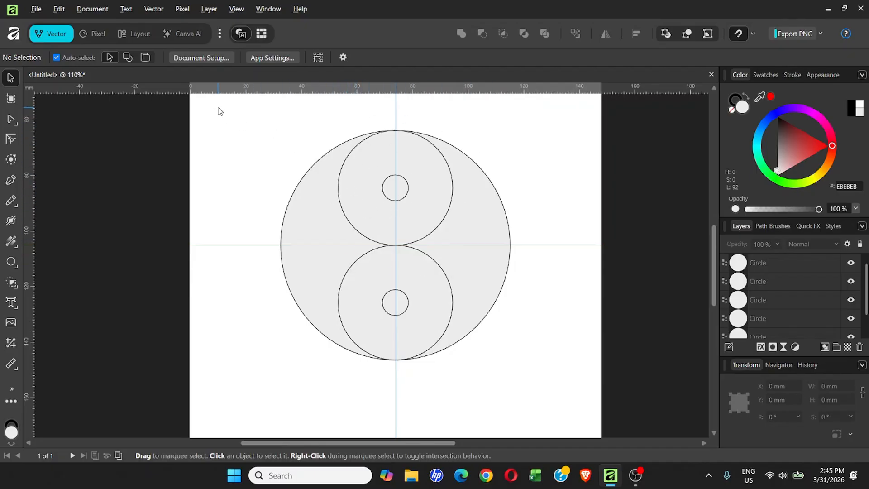
- Use Shape Builder on all the circles to merge the upper medium circle with the left area and the lower medium circle with the right area
drag(214, 105, 541, 376)
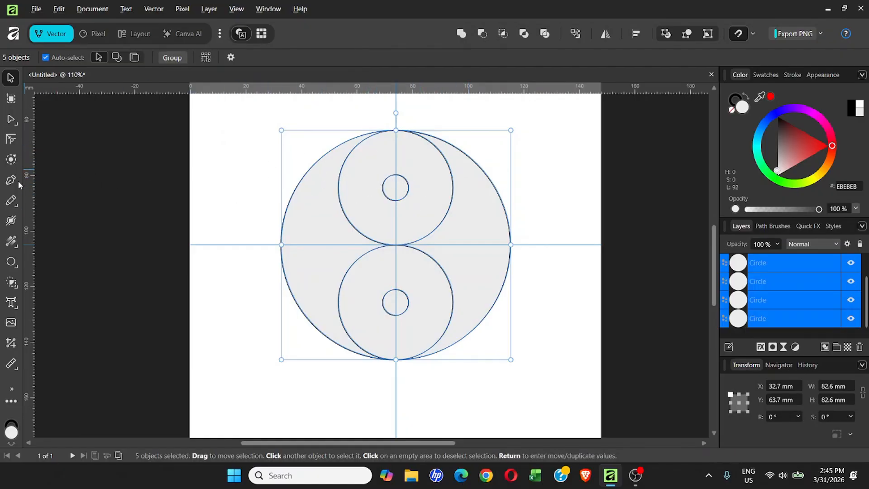
click(11, 283)
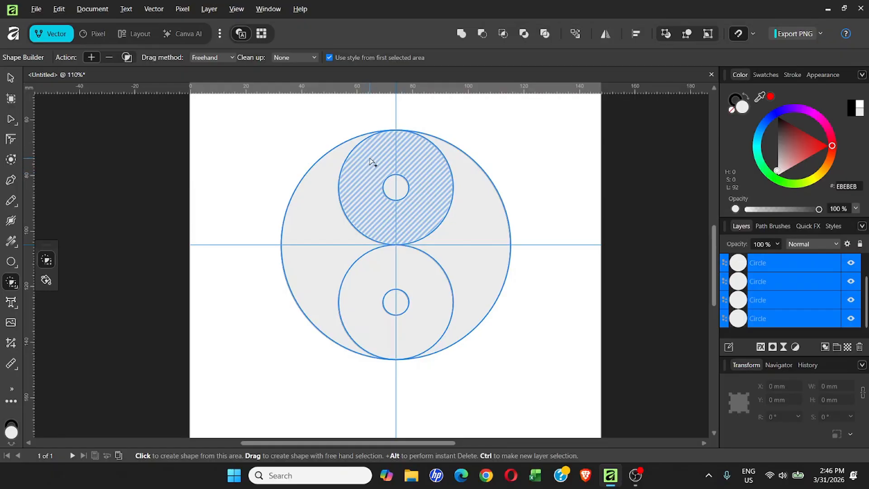
drag(370, 162, 325, 213)
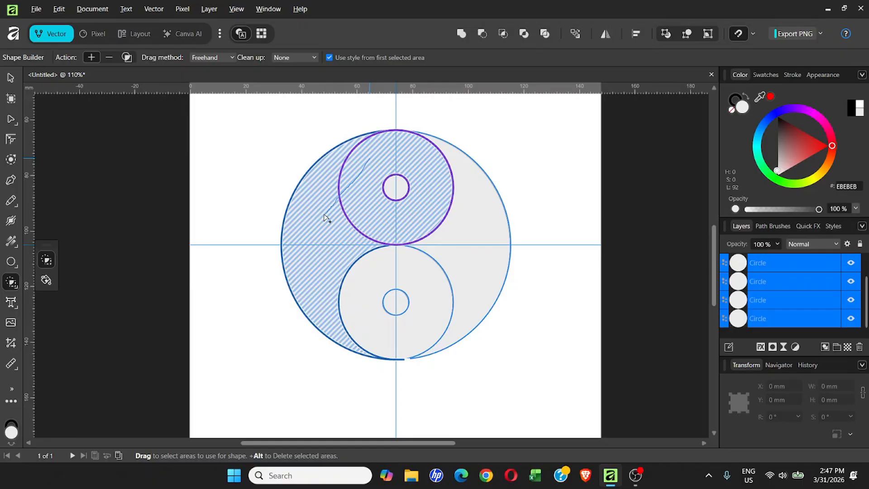
drag(324, 218, 325, 218)
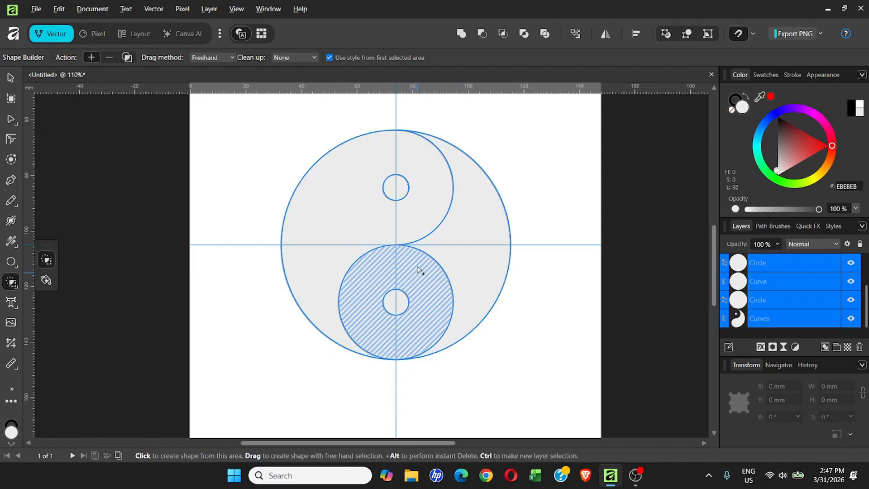
mouse_move(423, 284)
mouse_down()
mouse_move(459, 262)
mouse_move(498, 219)
mouse_up()
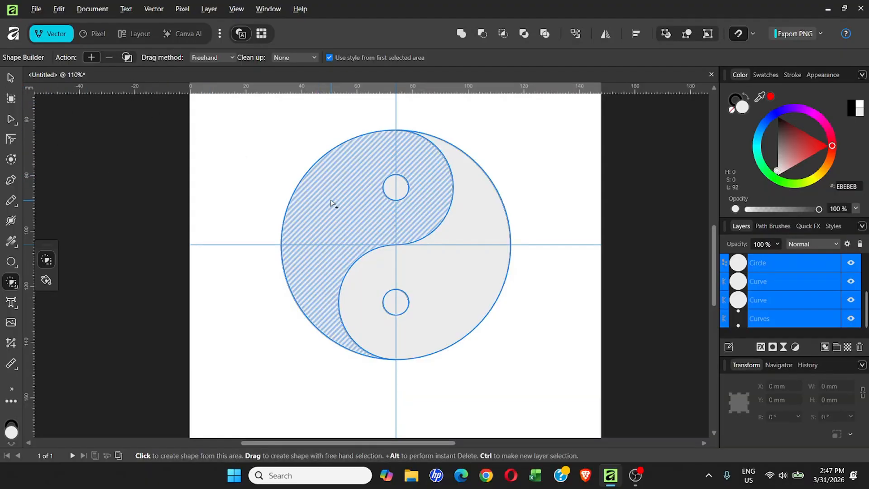
click(11, 80)
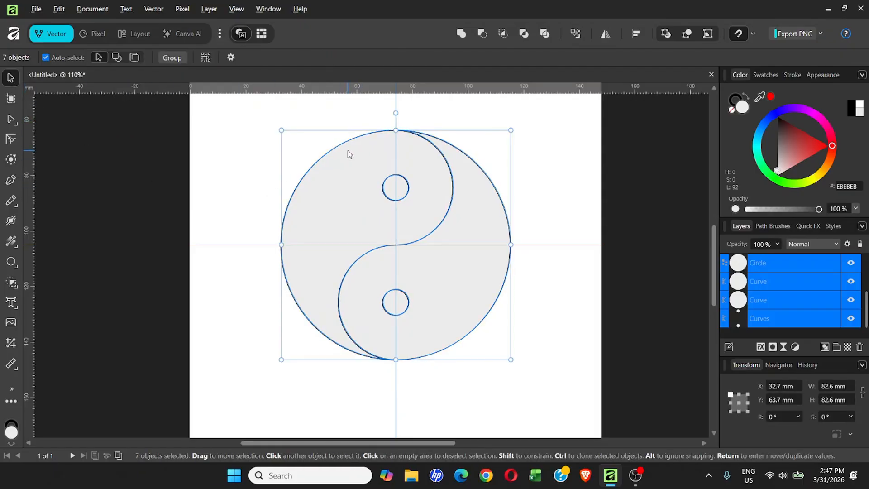
click(229, 198)
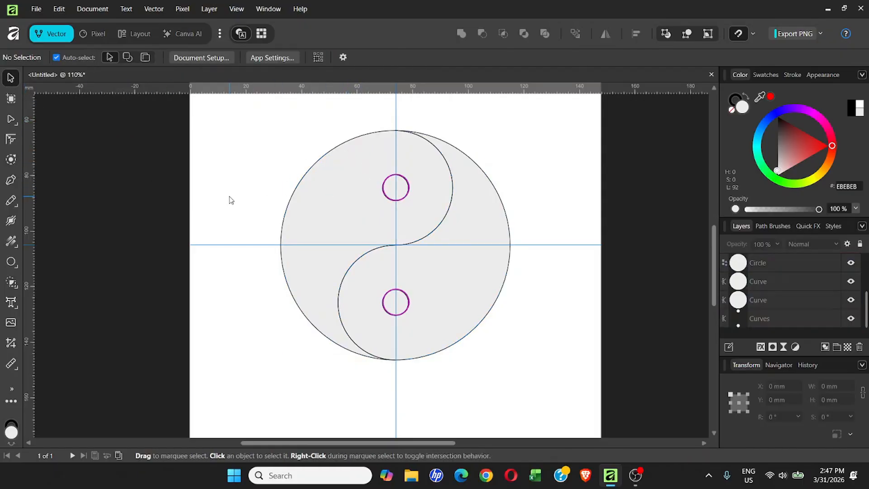
- Fill the symbol's left teardrop half with white and the right teardrop half with black
click(344, 164)
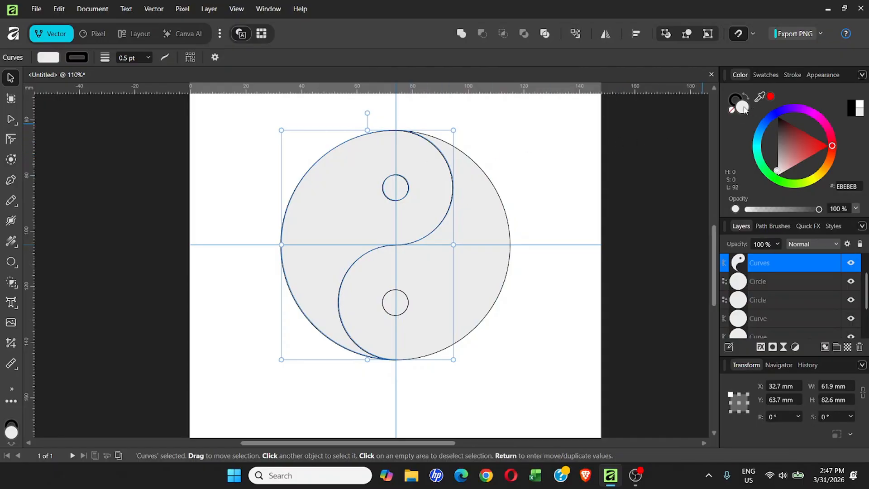
click(861, 104)
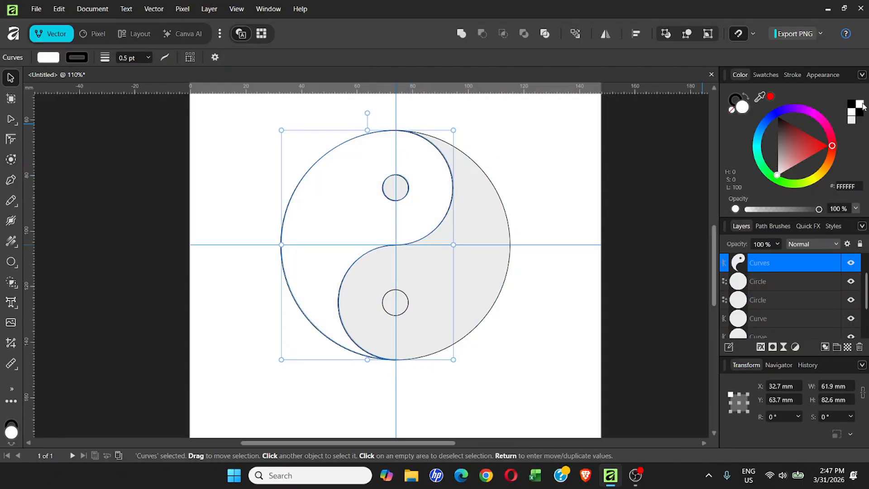
click(478, 214)
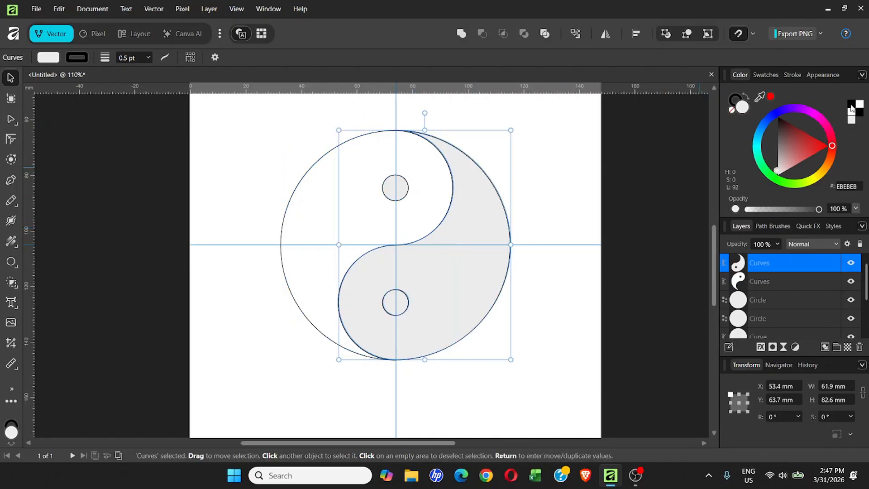
click(851, 106)
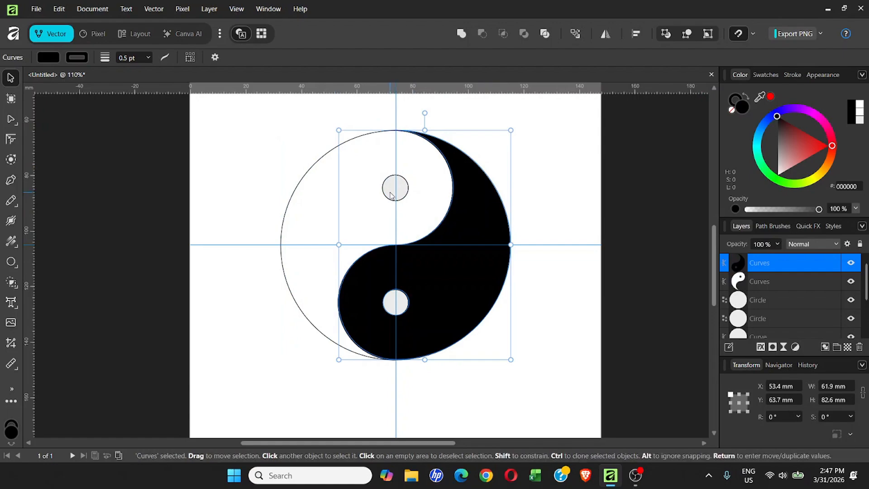
- Fill the small circle inside the white half with black and deselect it
click(392, 196)
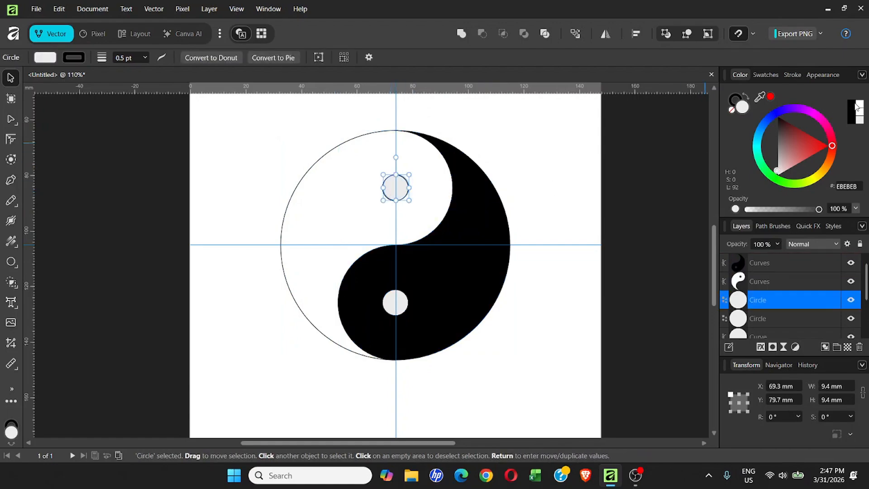
click(855, 107)
click(547, 196)
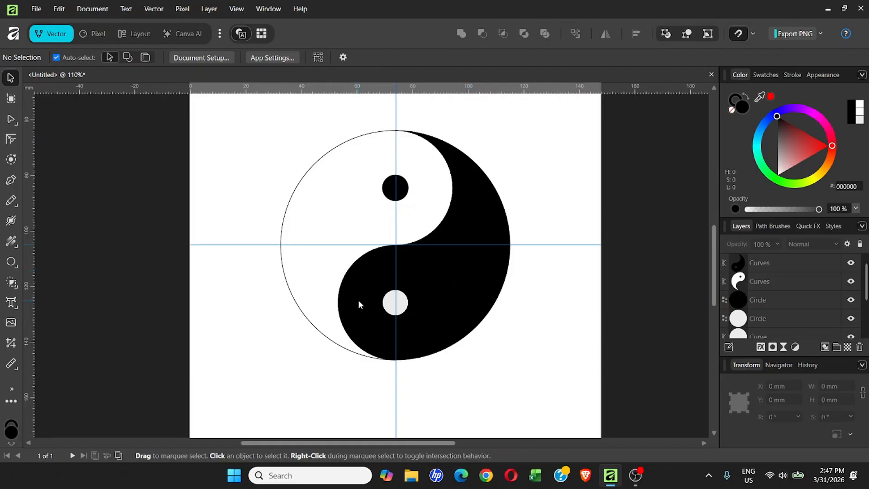
- Add an 82.6 mm circle centred on the guide intersection, directly above the small lower circle in the stacking order, matching the symbol's outer edge
scroll(359, 304, down, 3)
scroll(359, 300, up, 1)
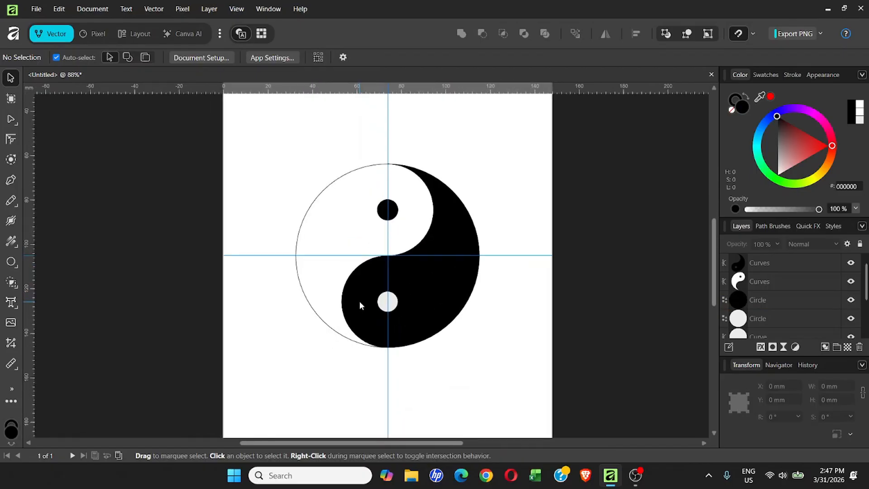
scroll(405, 262, up, 2)
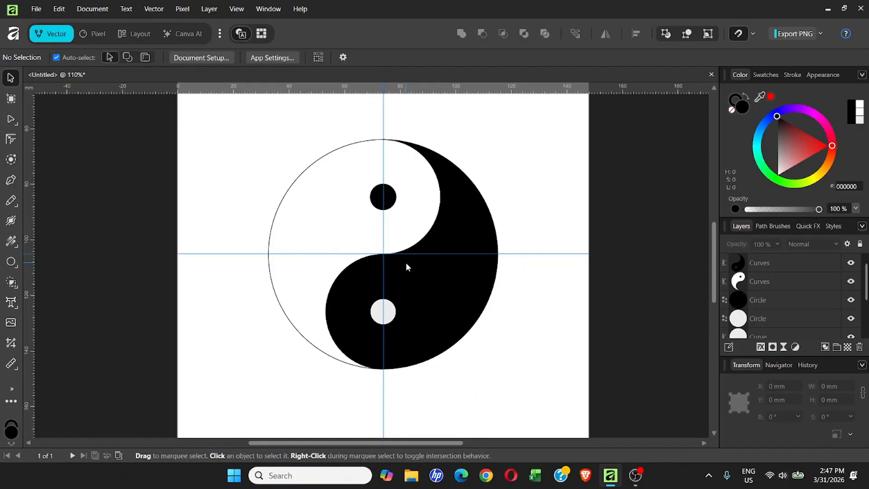
scroll(787, 298, down, 2)
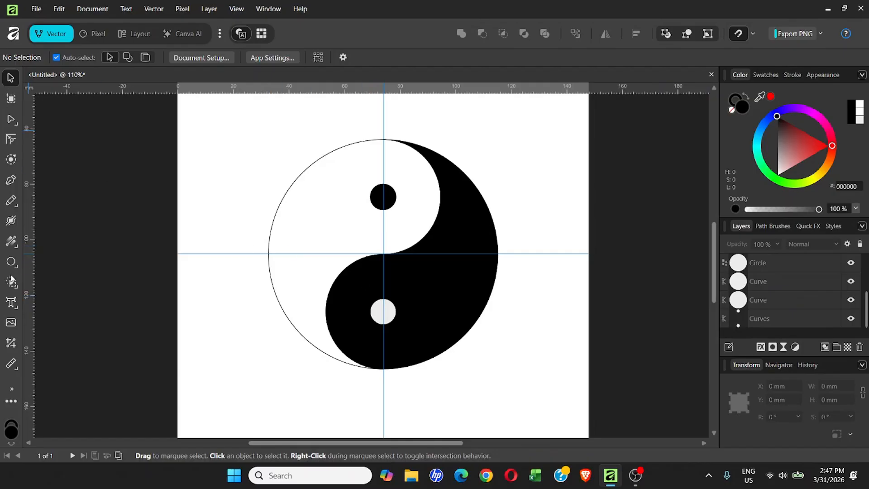
click(389, 315)
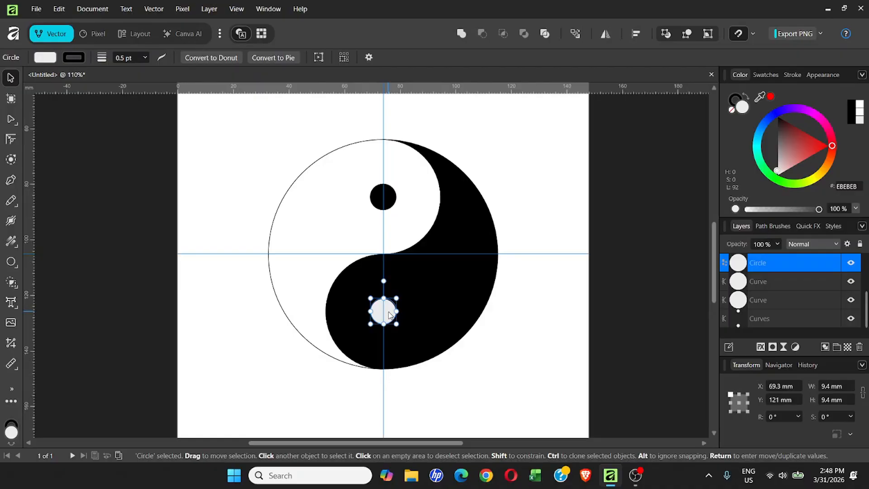
mouse_move(389, 316)
mouse_down()
mouse_move(391, 256)
mouse_move(426, 296)
mouse_move(520, 355)
mouse_up()
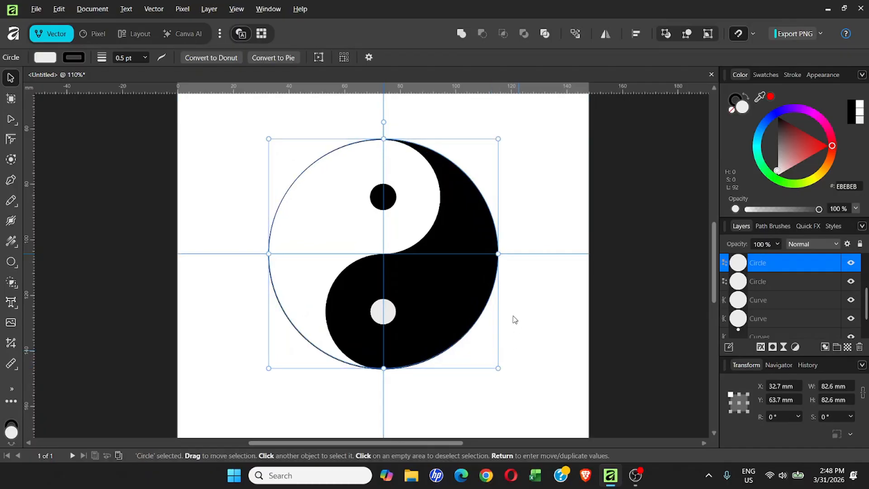
- Set the stroke width of the 82.6 mm outer circle to 7.3 pt and deselect it
click(145, 58)
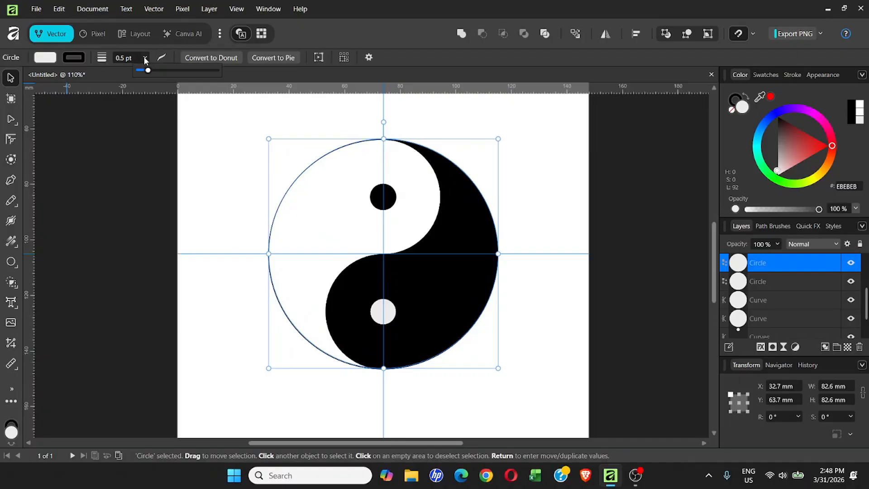
drag(149, 71, 167, 74)
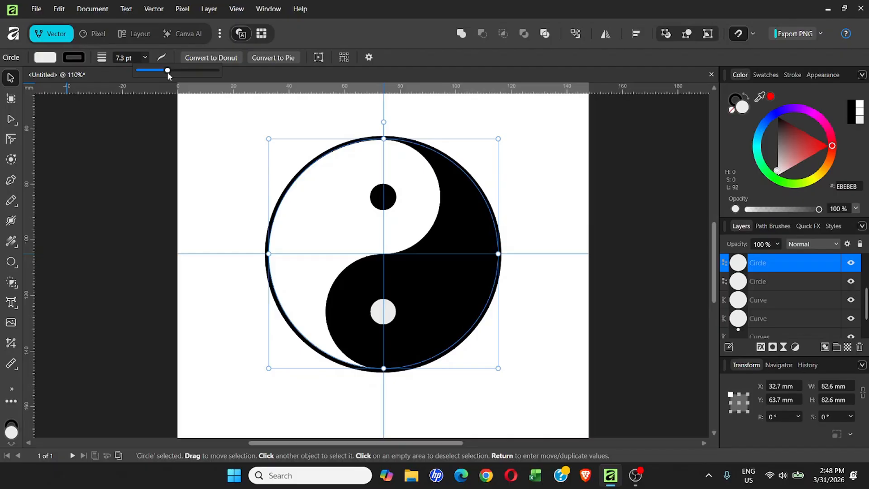
click(222, 173)
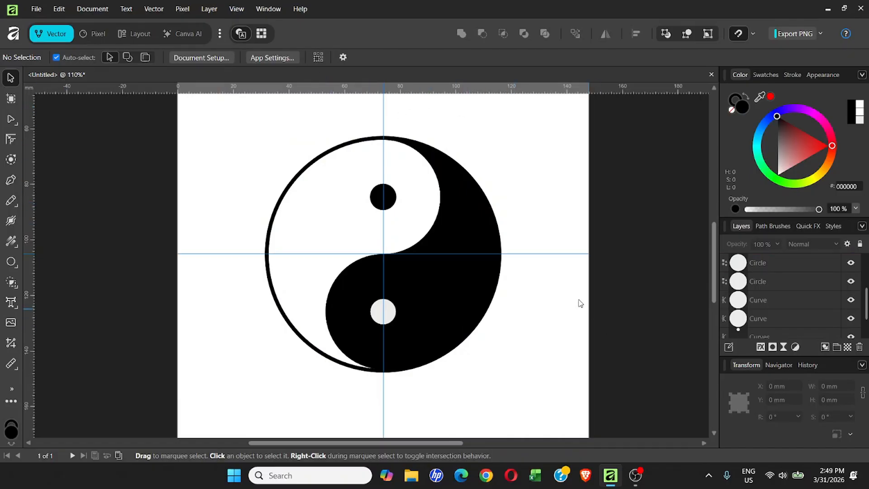
- Hide the guides on the page
click(237, 8)
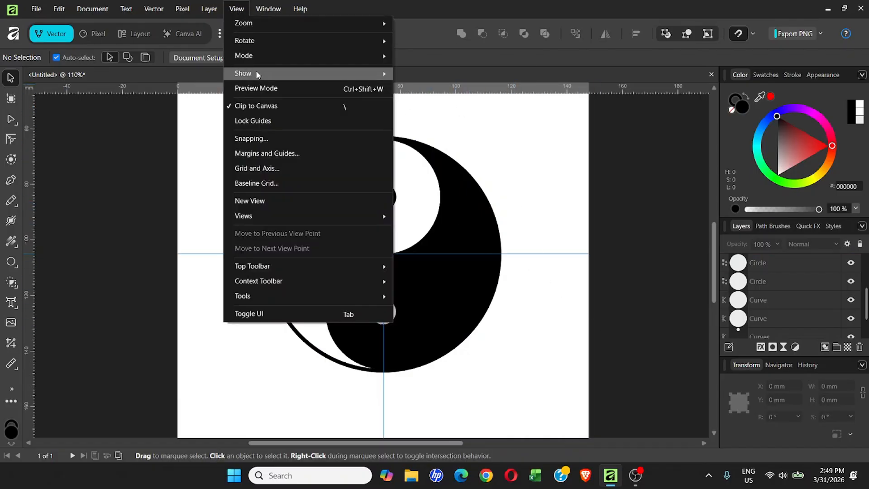
mouse_move(256, 74)
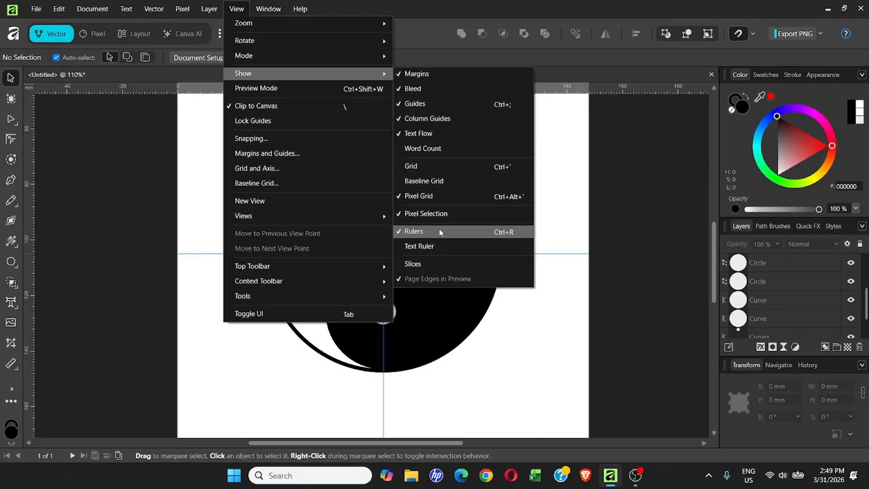
click(435, 104)
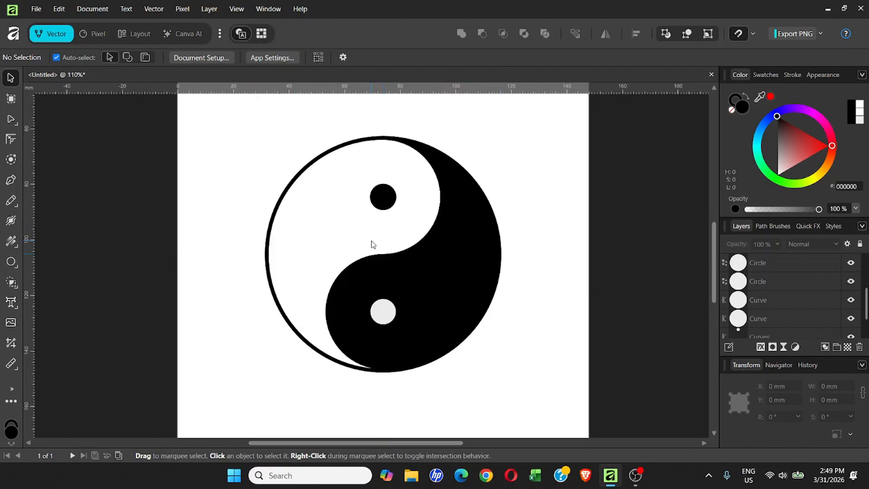
- Select all the objects that make up the yin-yang symbol
scroll(371, 244, down, 4)
scroll(371, 243, up, 3)
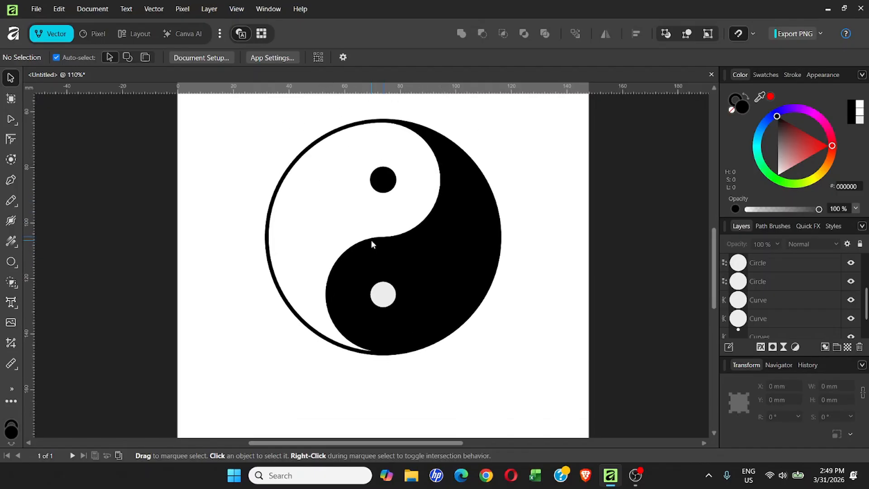
scroll(371, 240, down, 3)
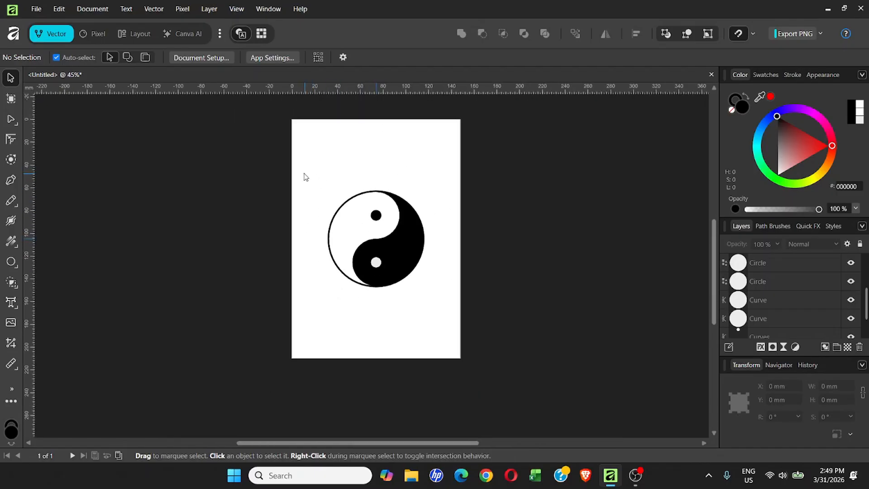
drag(303, 173, 449, 325)
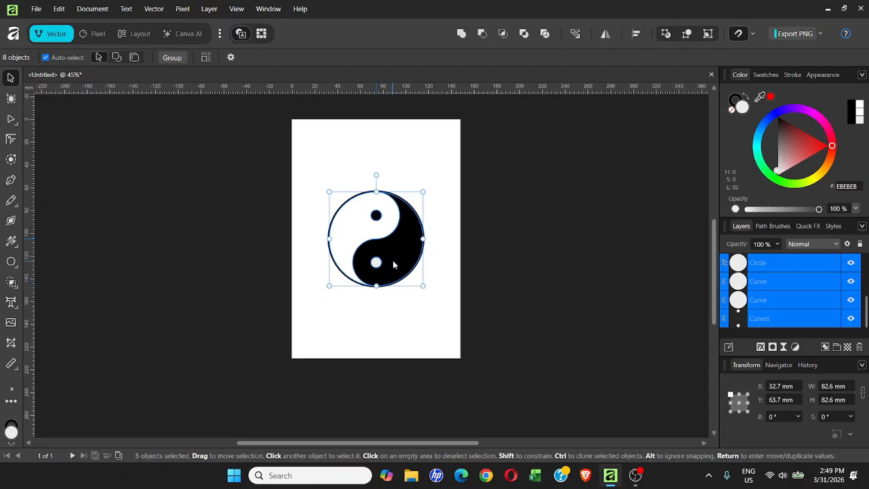
scroll(393, 259, up, 3)
scroll(393, 260, down, 3)
scroll(393, 244, up, 3)
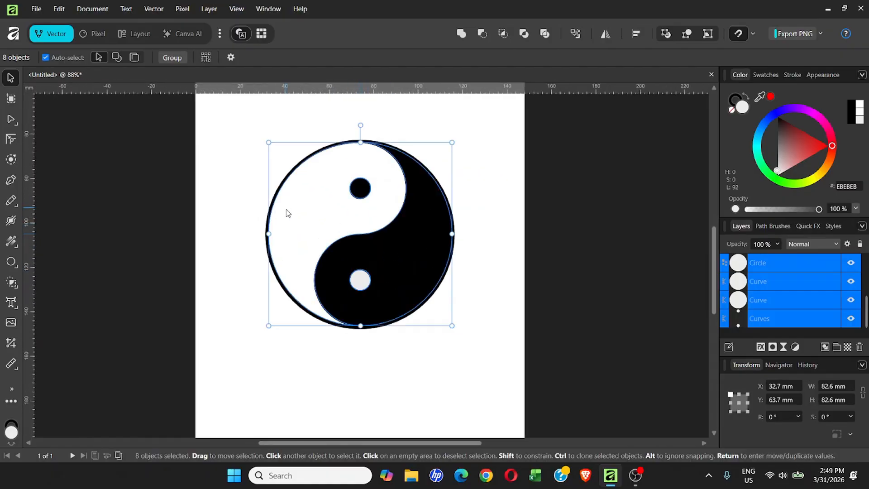